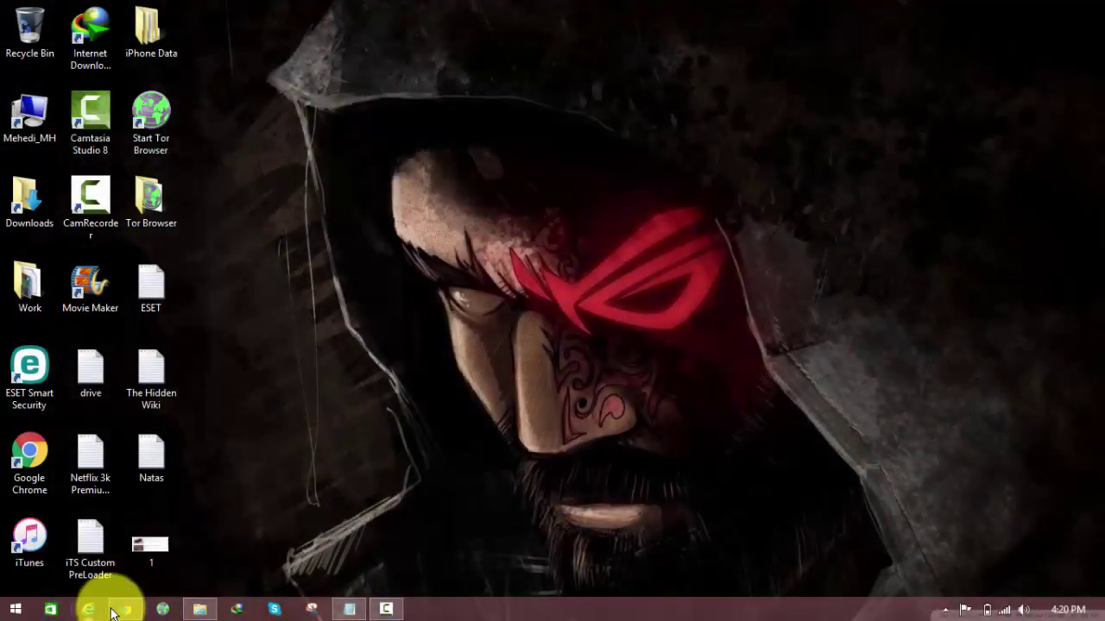
- Open Google Chrome and go to appleid.apple.com
{"action": "left_click", "coordinate": [125, 609]}
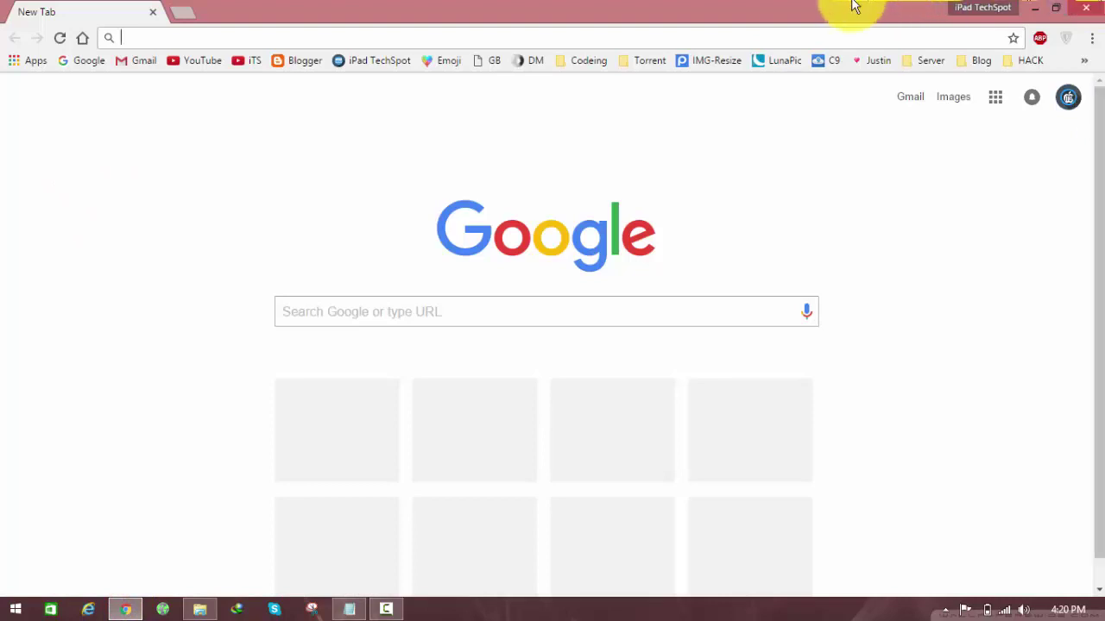
{"action": "type", "text": "ap"}
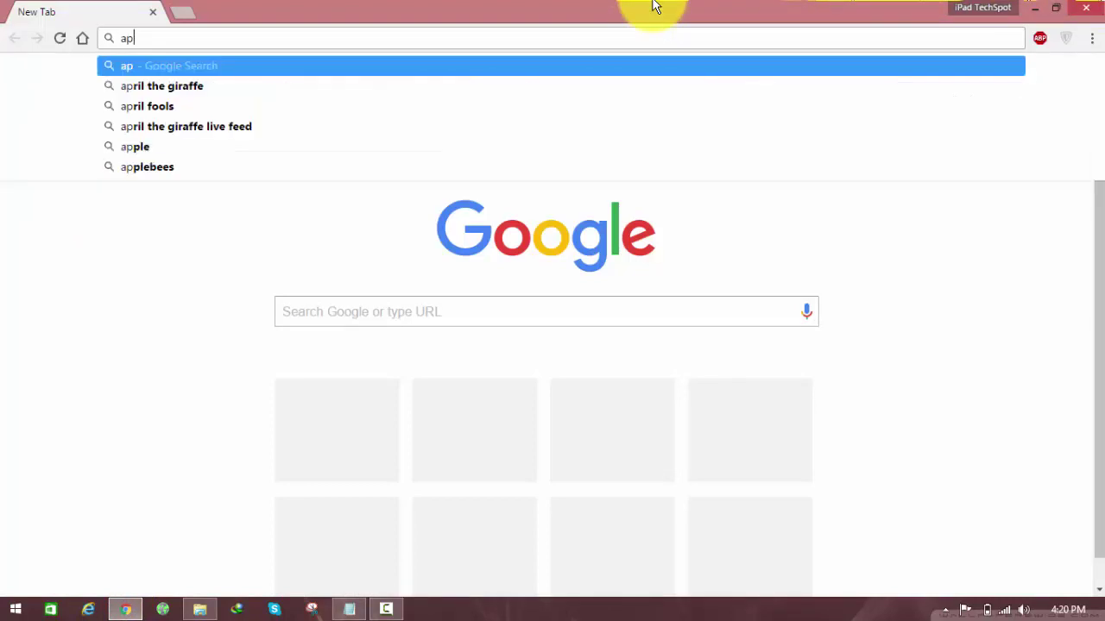
{"action": "type", "text": "plei"}
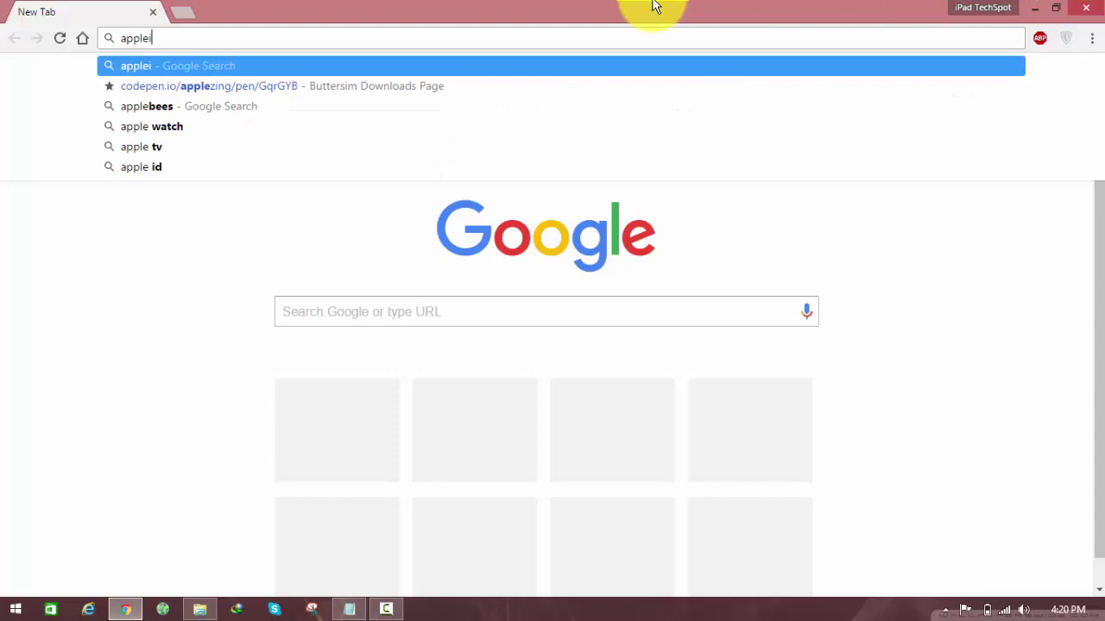
{"action": "type", "text": "d.apple.com"}
{"action": "key", "text": "Return"}
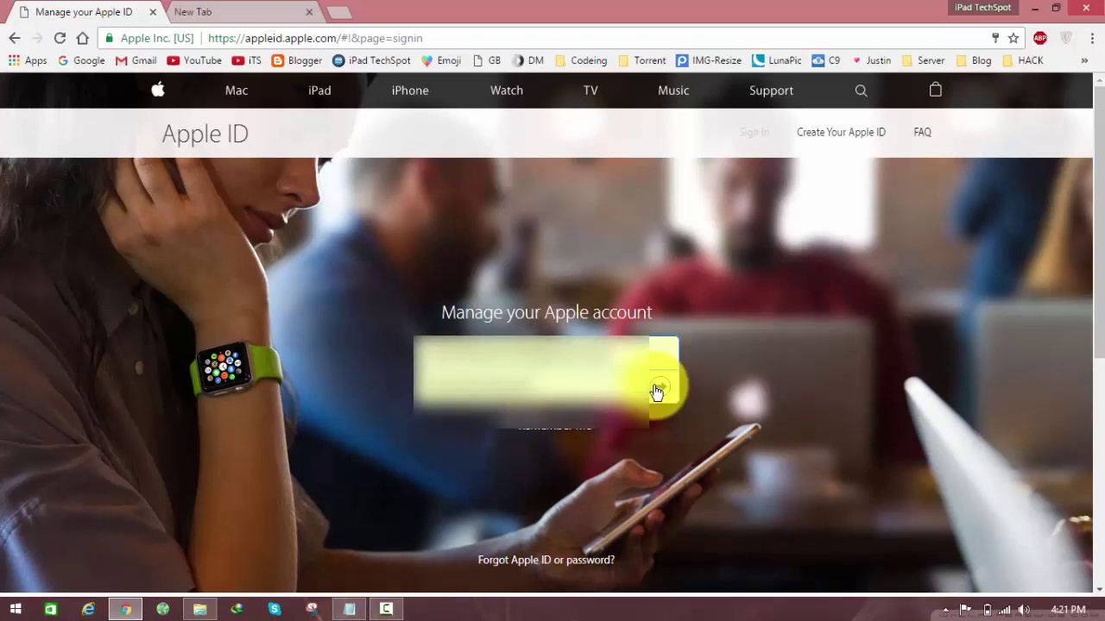
- Submit the Apple ID sign-in and open the account unlock page from the lock notice
{"action": "left_click", "coordinate": [655, 390]}
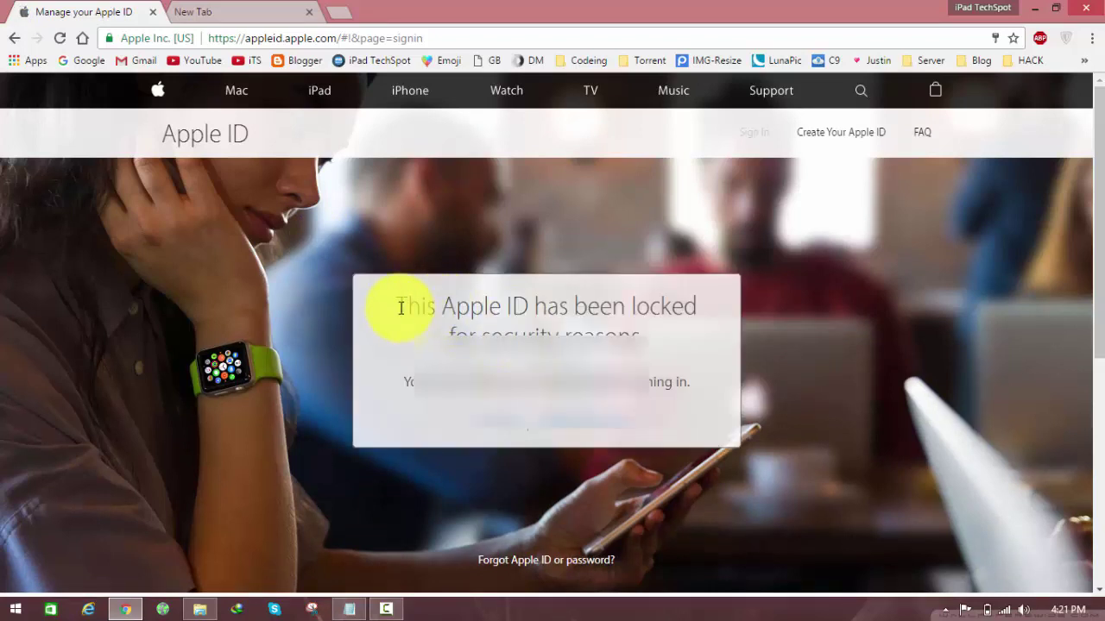
{"action": "left_click_drag", "start_coordinate": [397, 306], "coordinate": [644, 369]}
{"action": "left_click", "coordinate": [646, 374]}
{"action": "left_click_drag", "start_coordinate": [480, 382], "coordinate": [669, 381]}
{"action": "left_click", "coordinate": [669, 381]}
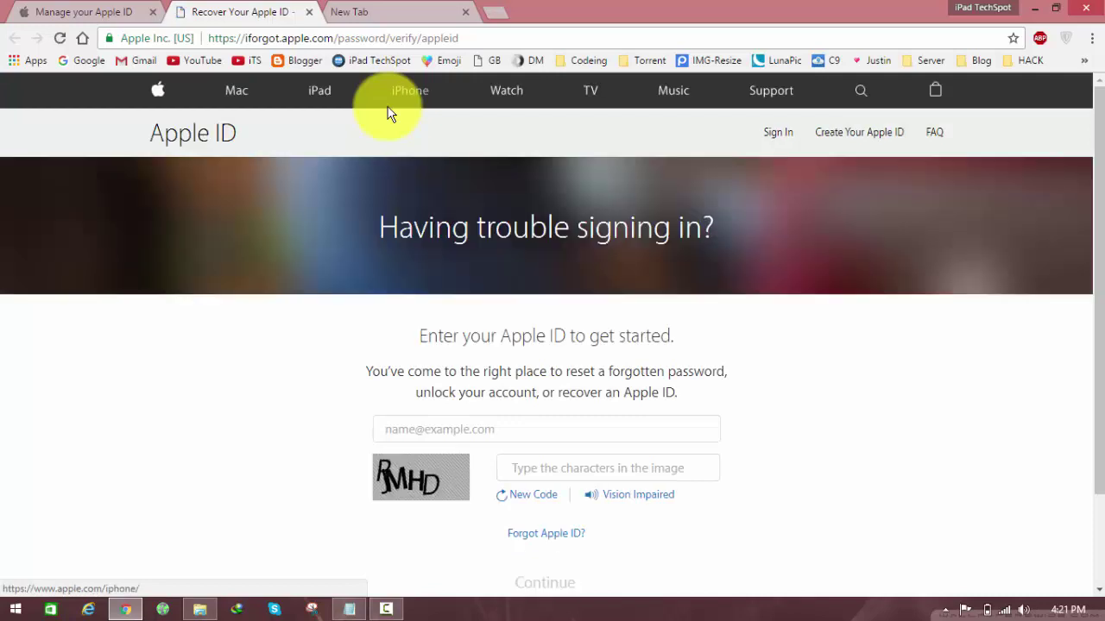
- Enter the Apple ID e-mail, request a new captcha image, enter its verification characters and continue
{"action": "left_click", "coordinate": [438, 431]}
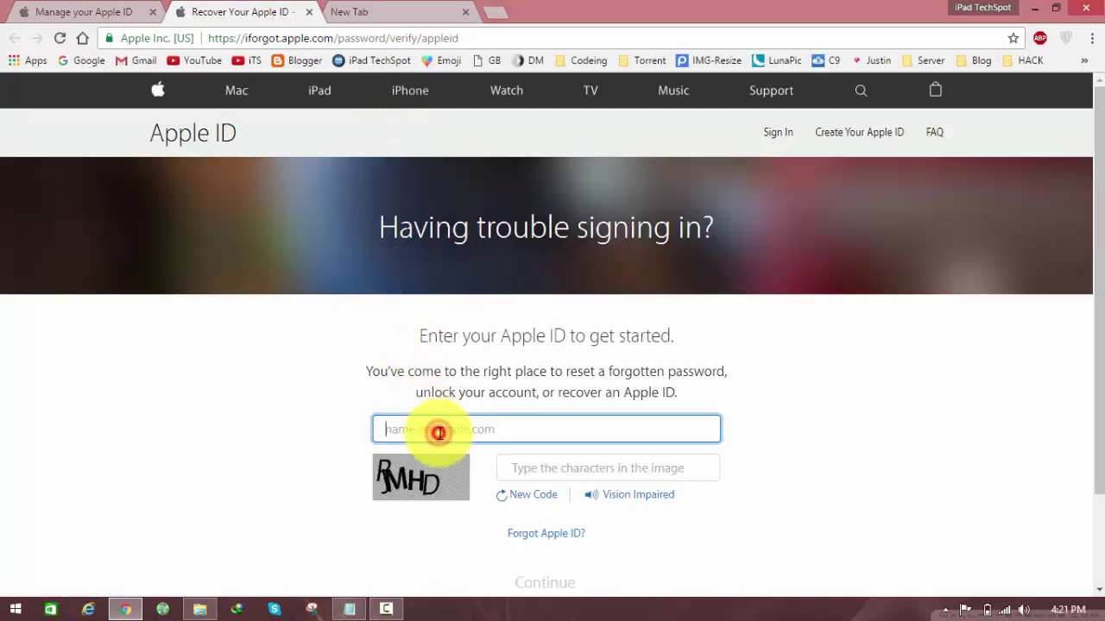
{"action": "left_click", "coordinate": [84, 11]}
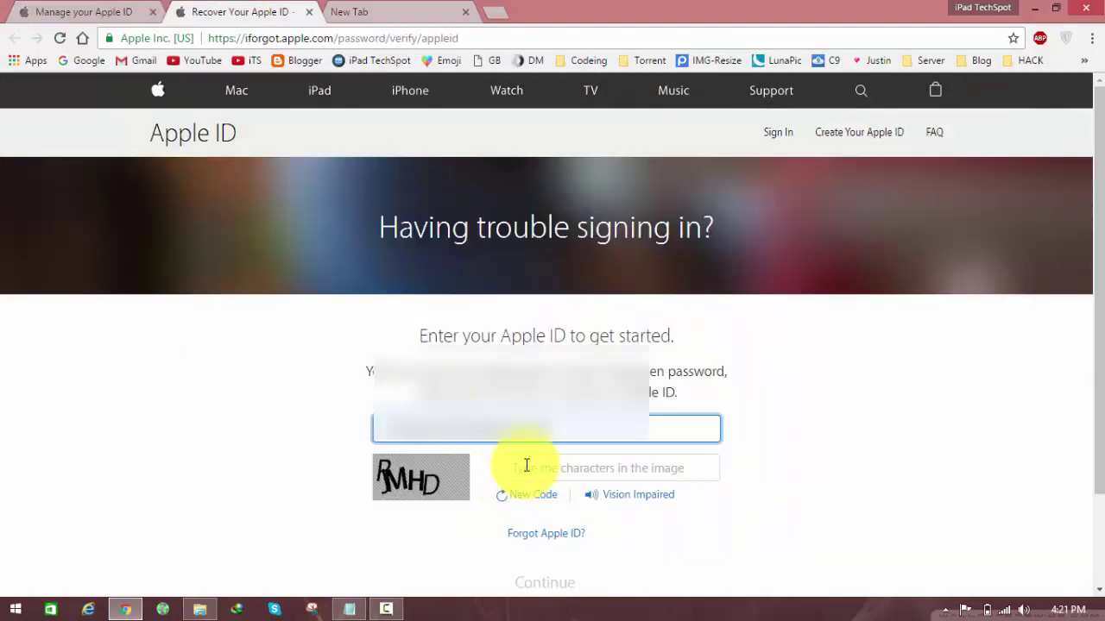
{"action": "left_click", "coordinate": [526, 466]}
{"action": "left_click", "coordinate": [526, 497]}
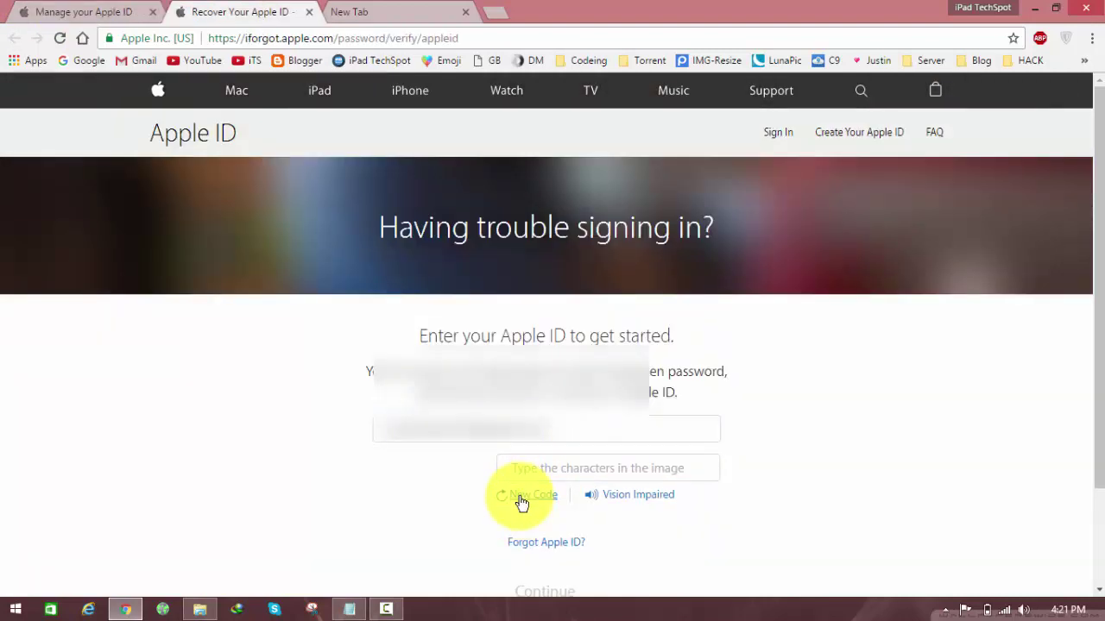
{"action": "left_click", "coordinate": [531, 467]}
{"action": "type", "text": "SFBZ"}
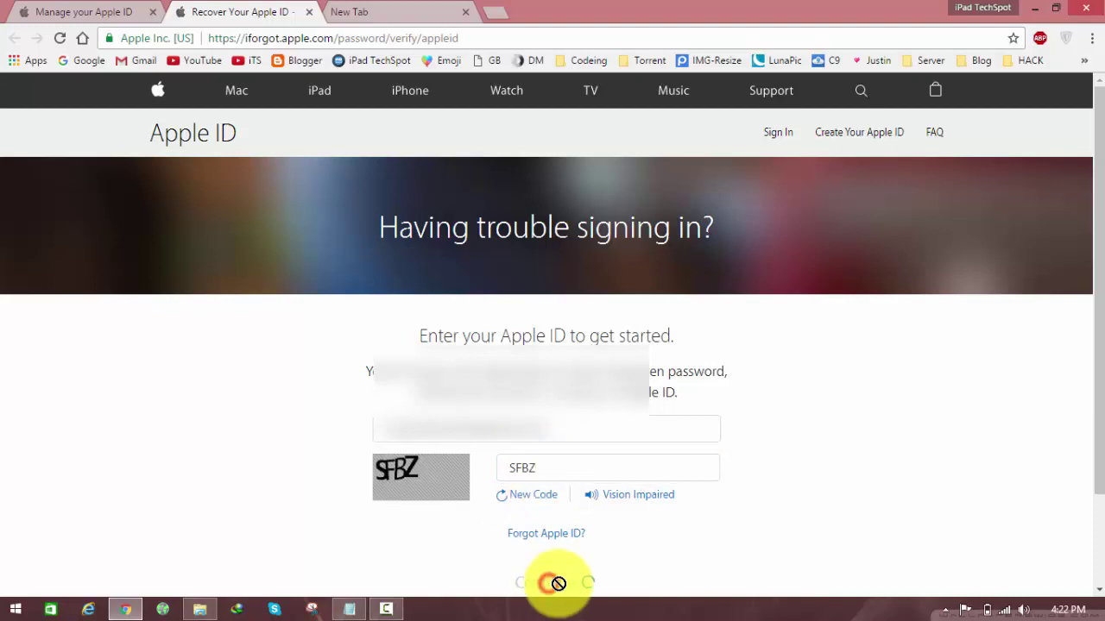
{"action": "left_click", "coordinate": [552, 580]}
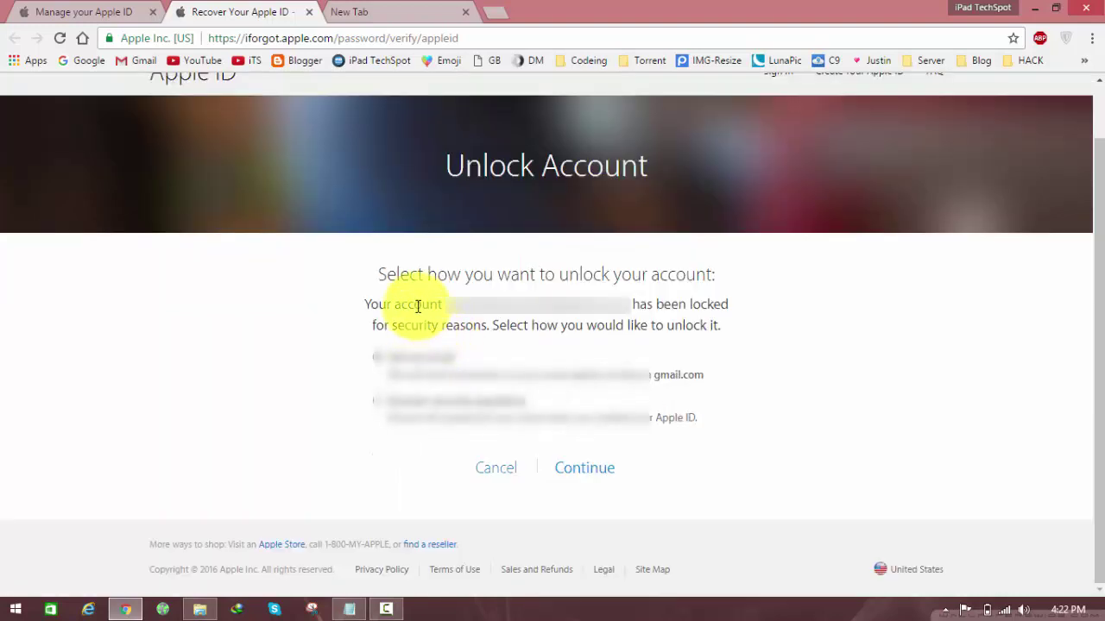
- Review the unlock options, choose "Answer security questions" and continue
{"action": "left_click_drag", "start_coordinate": [409, 275], "coordinate": [695, 325]}
{"action": "left_click", "coordinate": [483, 323]}
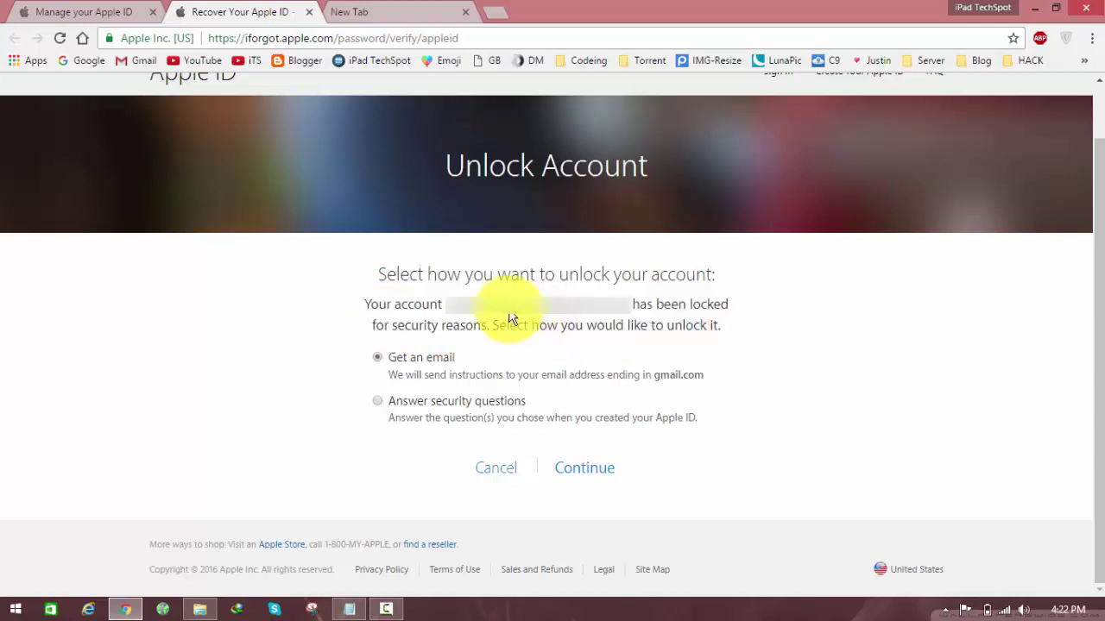
{"action": "left_click", "coordinate": [447, 304]}
{"action": "left_click_drag", "start_coordinate": [486, 317], "coordinate": [630, 312]}
{"action": "left_click", "coordinate": [630, 312]}
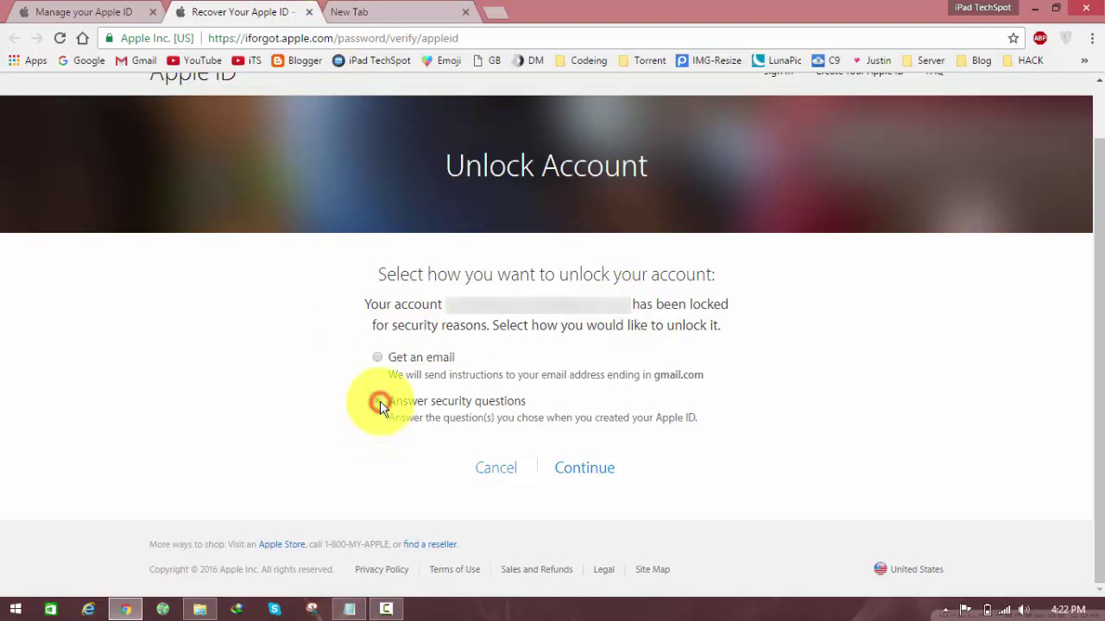
{"action": "left_click", "coordinate": [571, 467]}
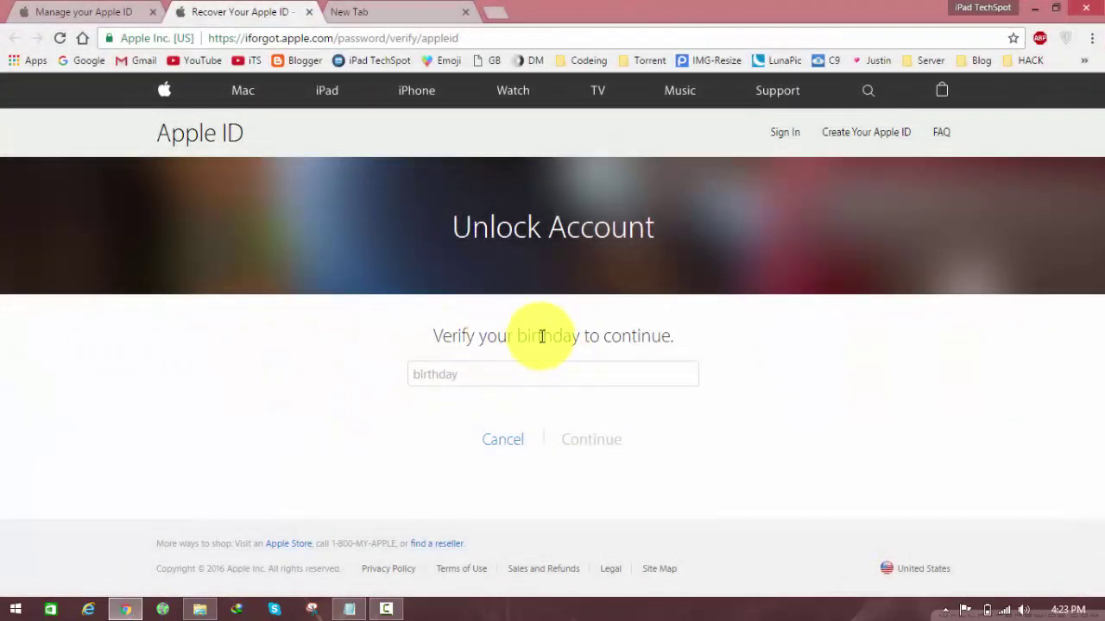
- Verify the account holder's birthday and submit the answers to the security questions
{"action": "left_click_drag", "start_coordinate": [442, 336], "coordinate": [652, 337]}
{"action": "left_click", "coordinate": [580, 366]}
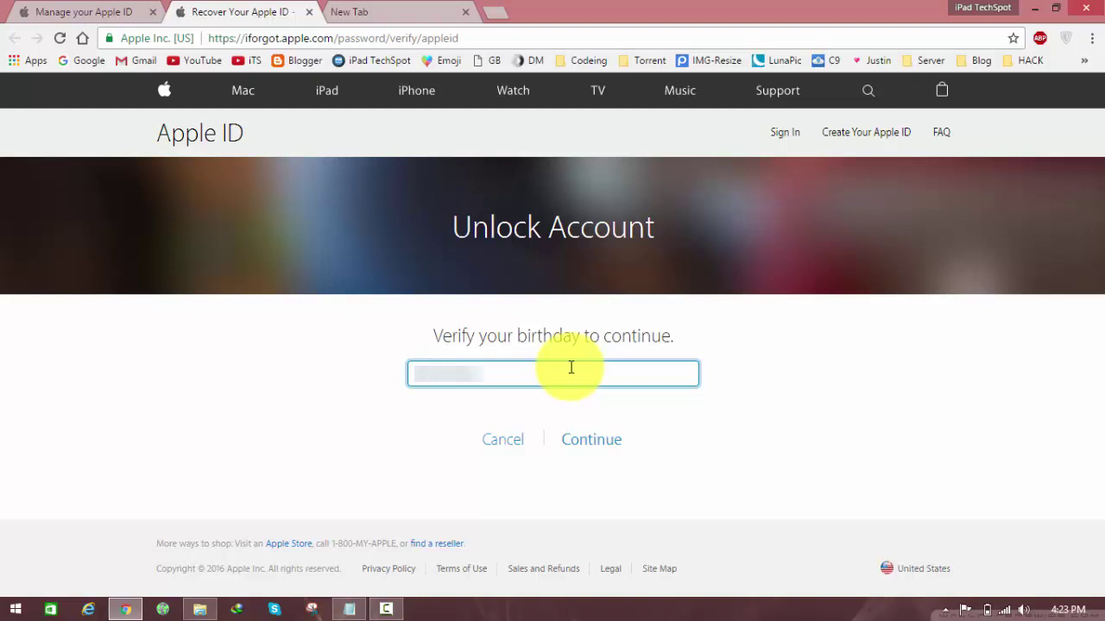
{"action": "key", "text": "Return"}
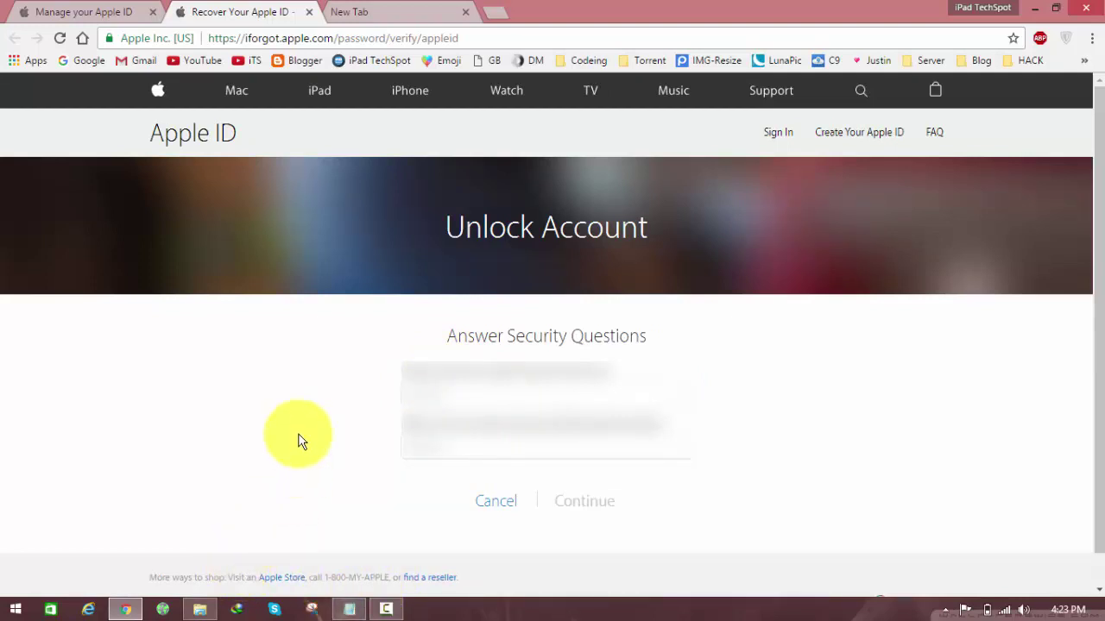
{"action": "left_click", "coordinate": [570, 502]}
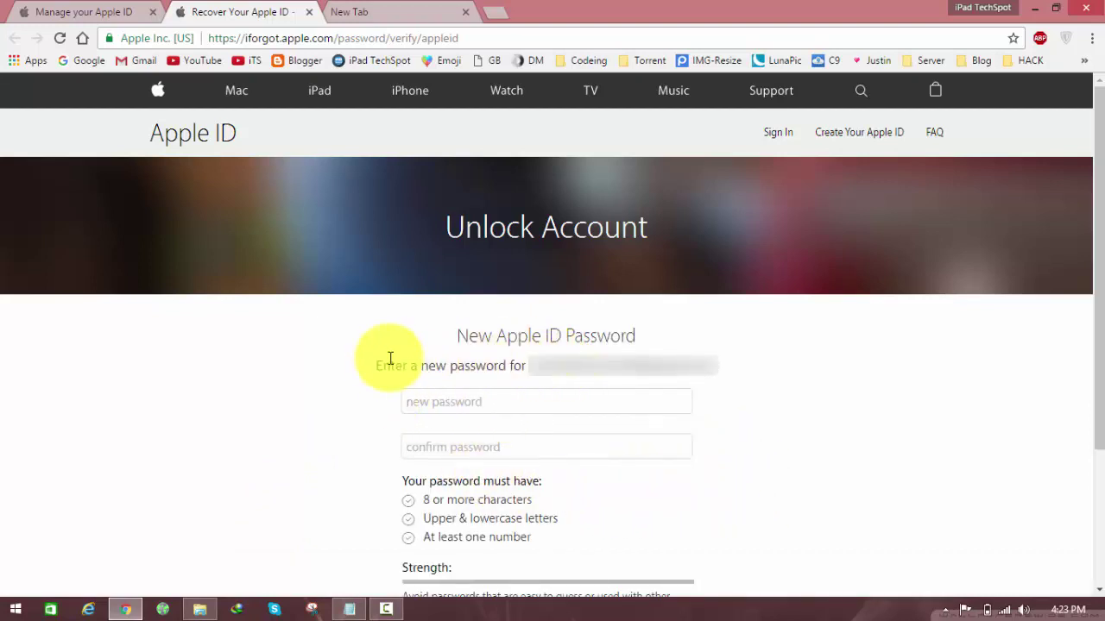
- Enter the new Apple ID password, confirm it and submit the password reset
{"action": "left_click_drag", "start_coordinate": [392, 365], "coordinate": [787, 371]}
{"action": "left_click", "coordinate": [787, 371]}
{"action": "left_click", "coordinate": [510, 402]}
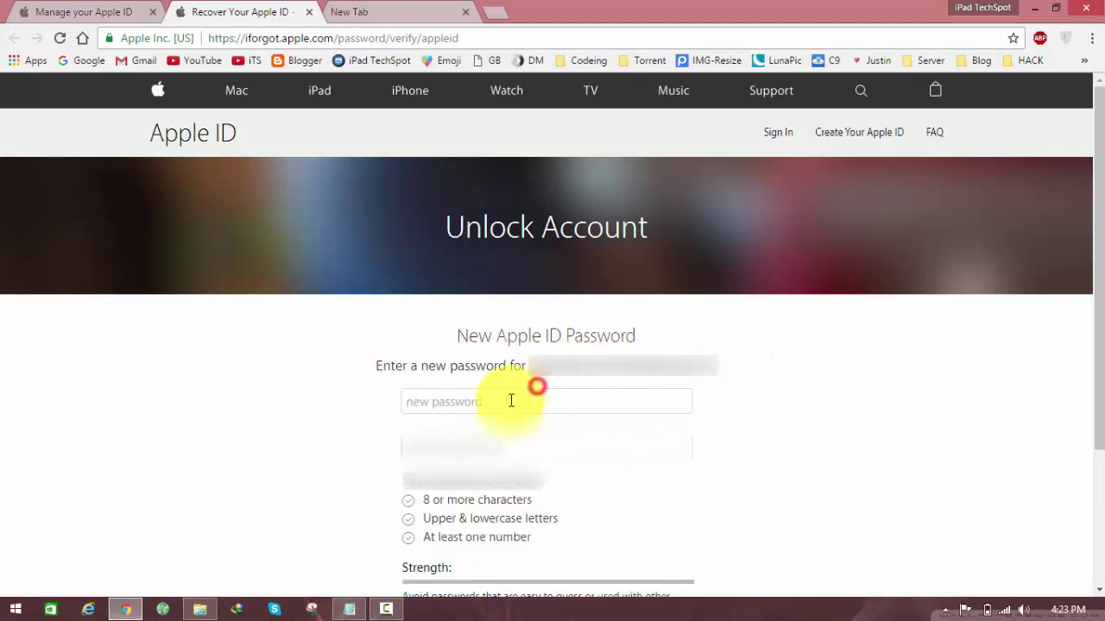
{"action": "left_click", "coordinate": [449, 449]}
{"action": "scroll", "coordinate": [448, 449], "scroll_direction": "down", "scroll_amount": 3}
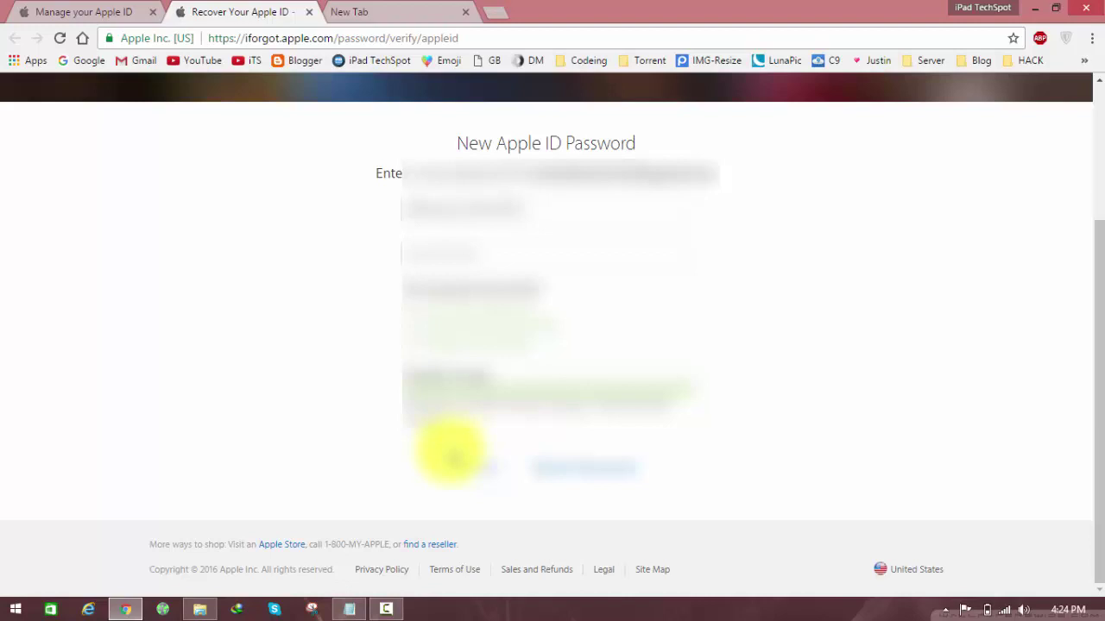
{"action": "left_click", "coordinate": [592, 479]}
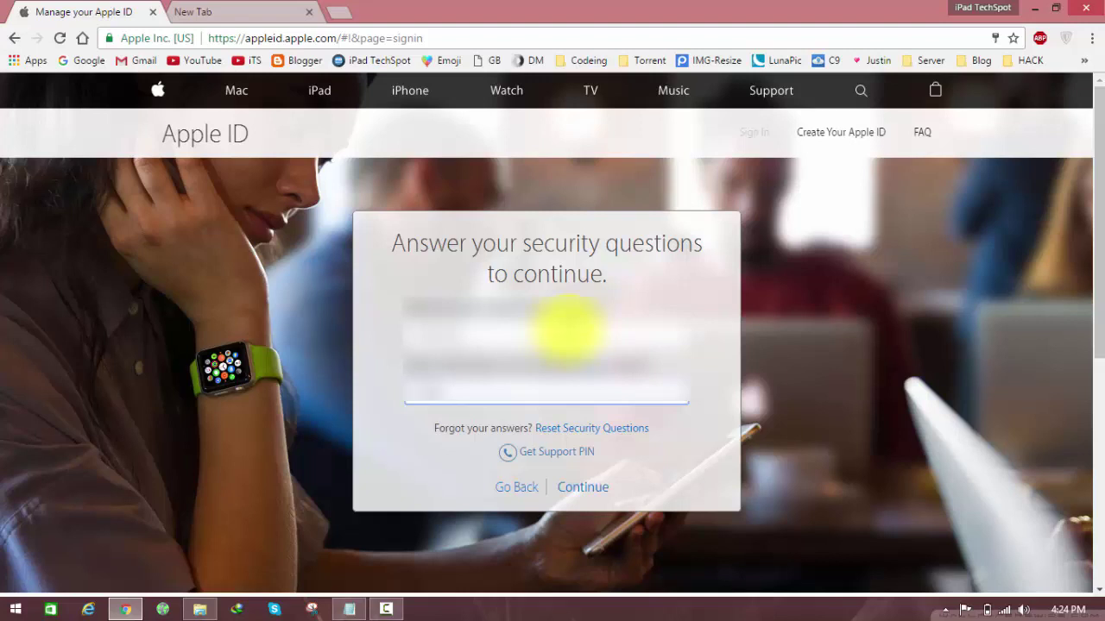
- Submit the security question answers for the Apple ID sign-in and minimise the browser window
{"action": "key", "text": "Return"}
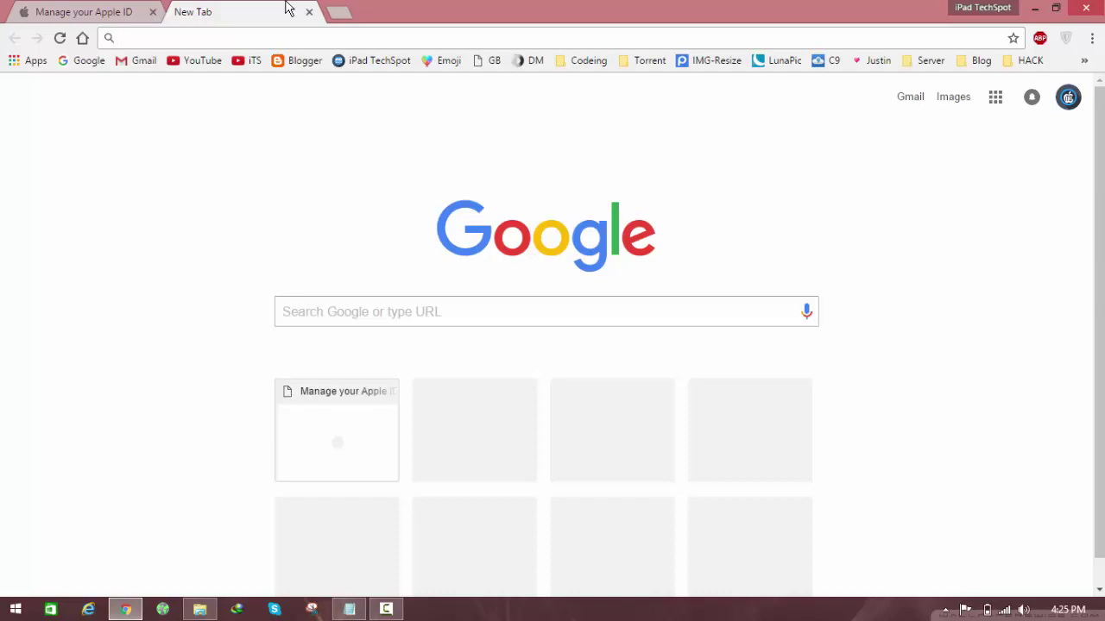
{"action": "left_click", "coordinate": [1032, 8]}
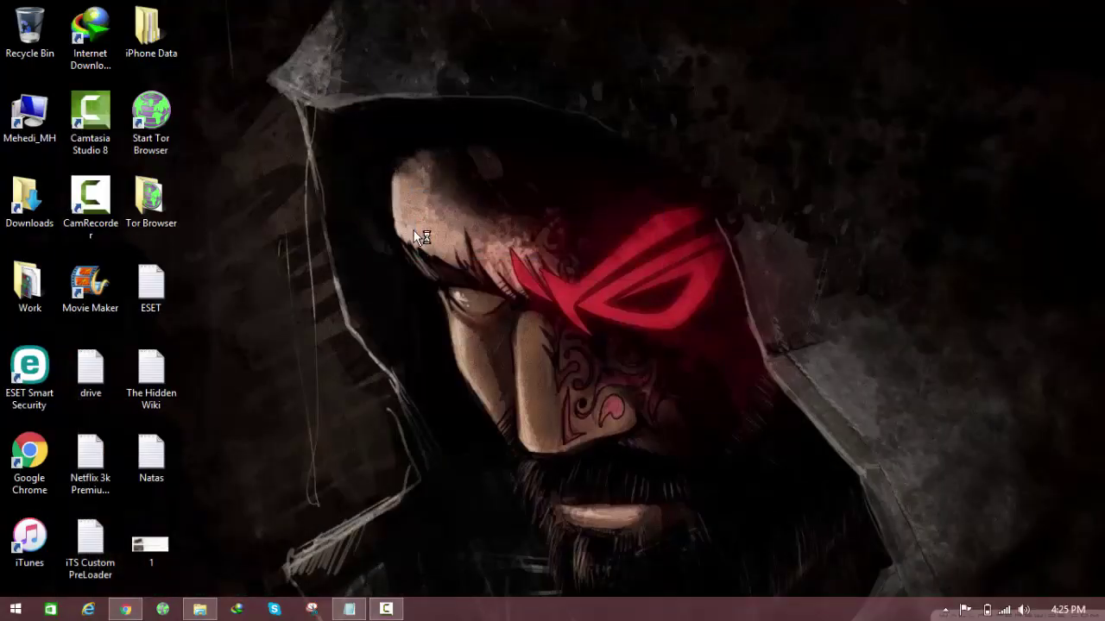
{"action": "left_click_drag", "start_coordinate": [386, 145], "coordinate": [721, 373]}
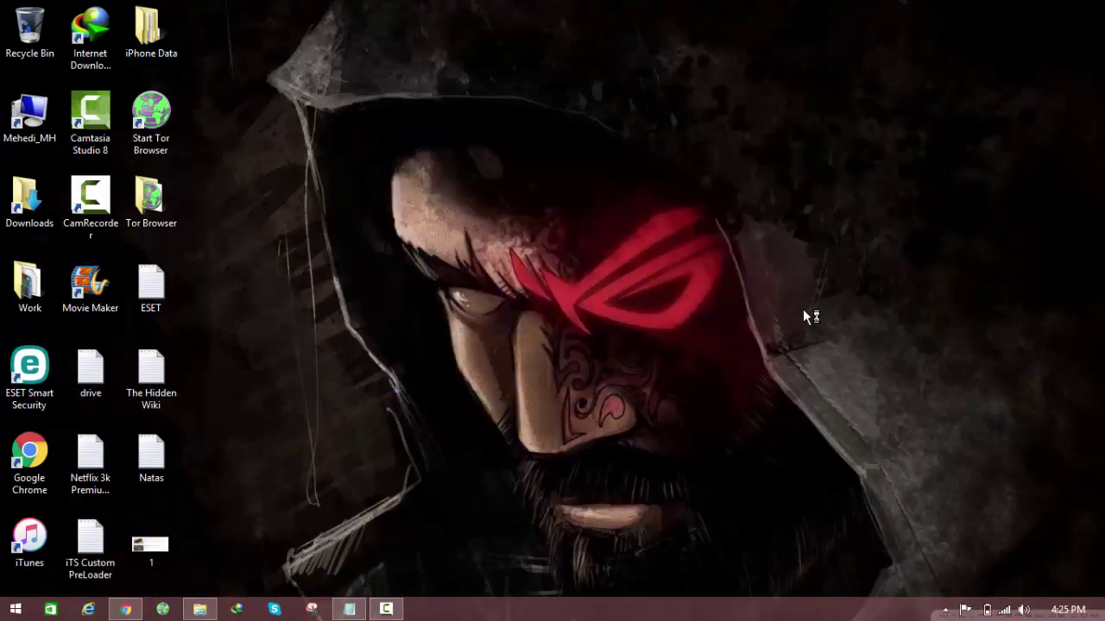